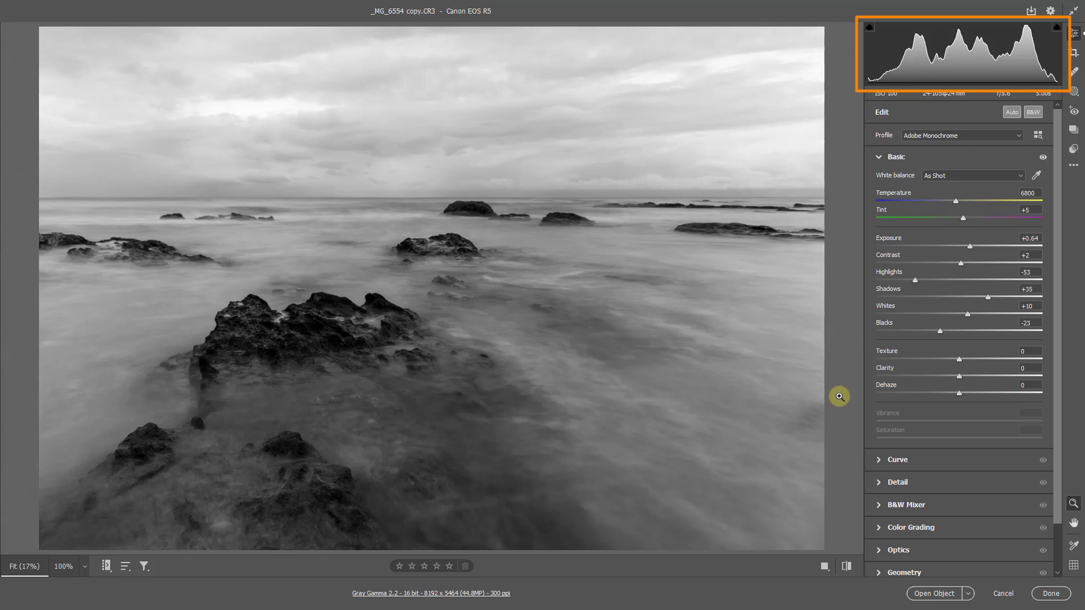
- Set the photo's Clarity to +48 and Blacks to -27, checking the shadow clipping preview
left_click(998, 376)
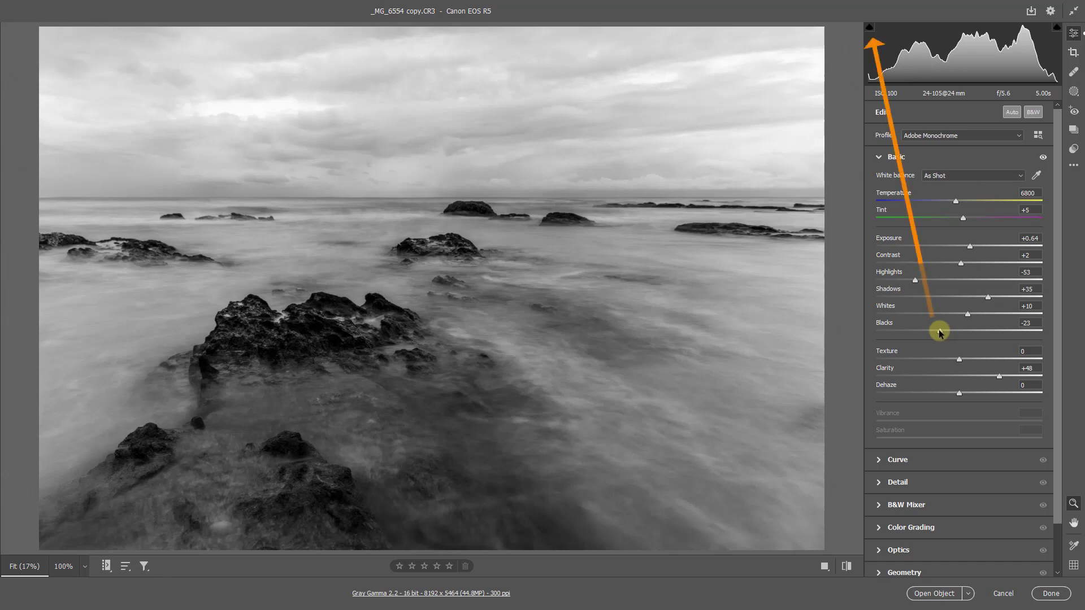
left_click_drag(939, 333, 941, 337)
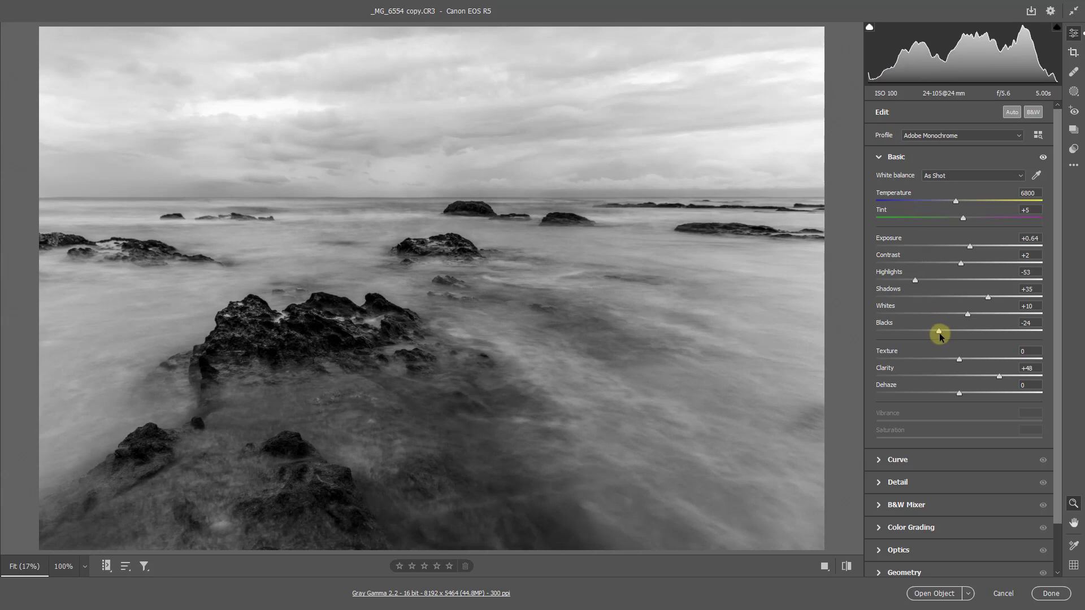
key("alt")
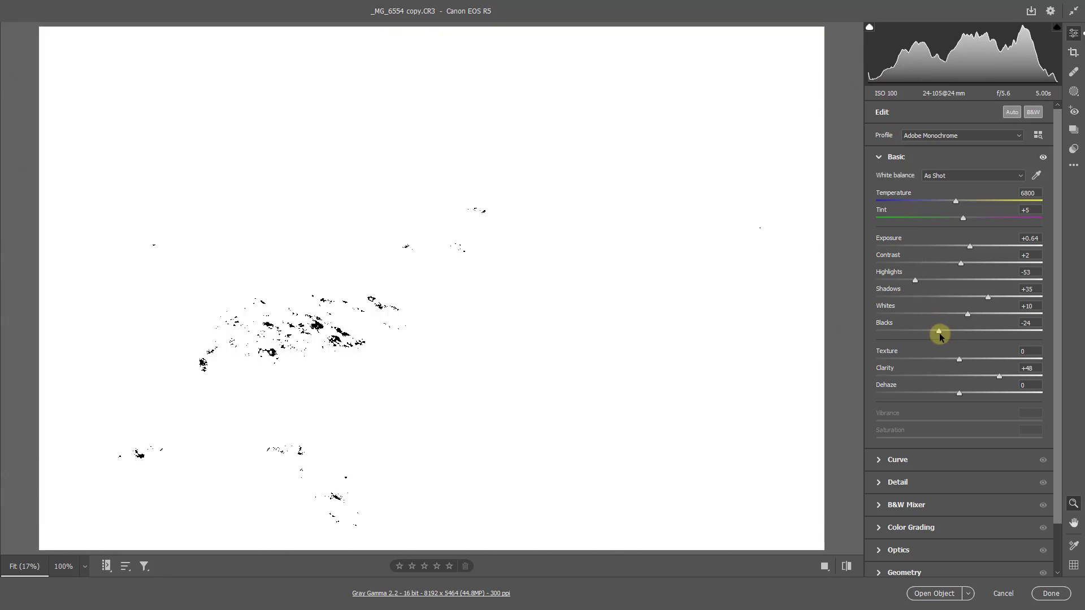
left_click_drag(939, 336, 945, 336)
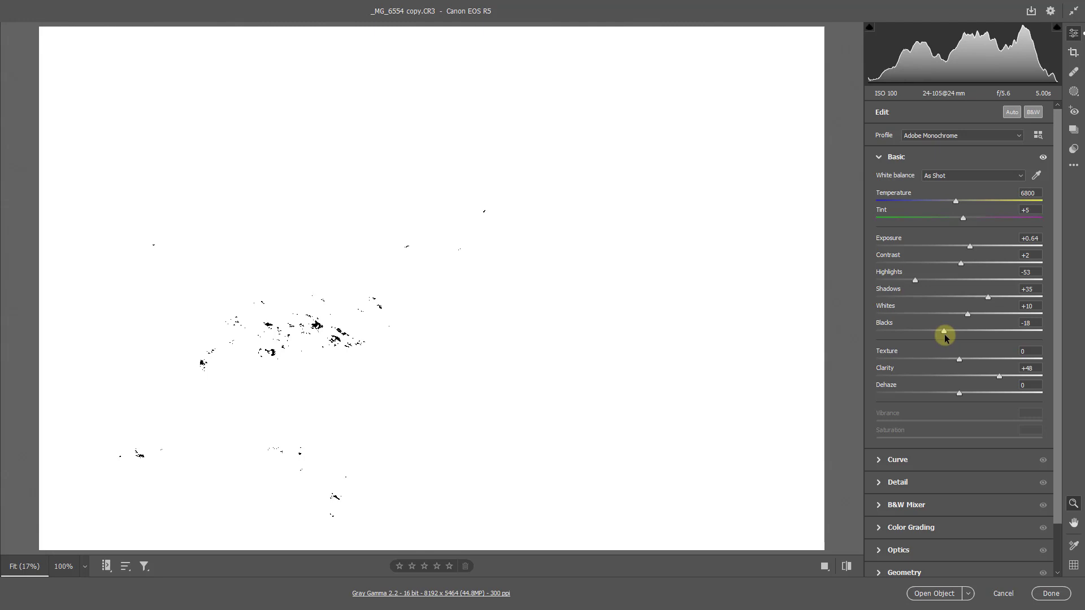
left_click_drag(945, 336, 938, 337)
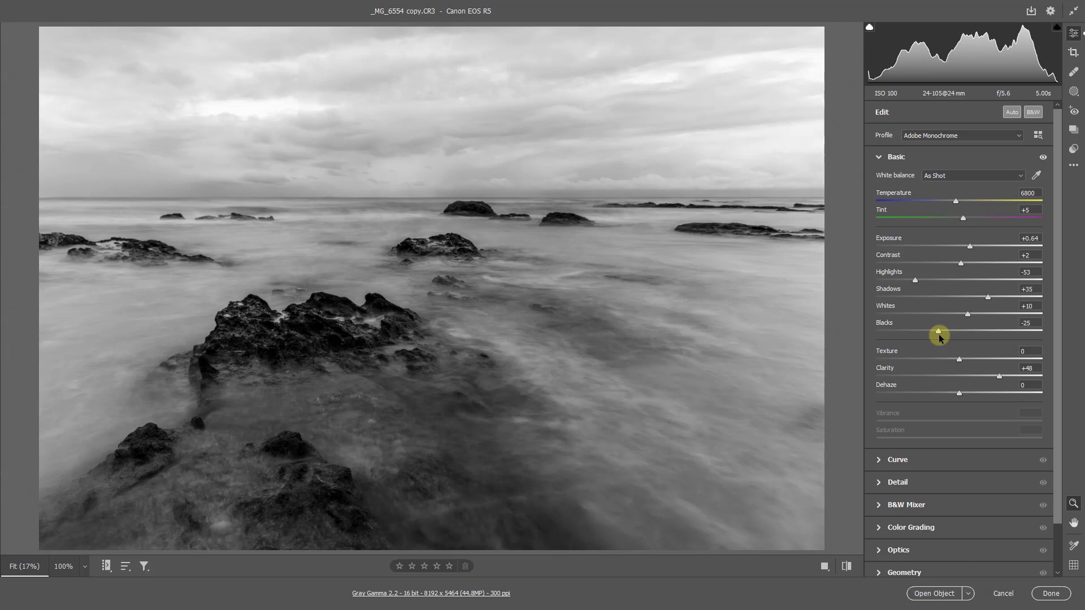
left_click_drag(939, 337, 949, 338)
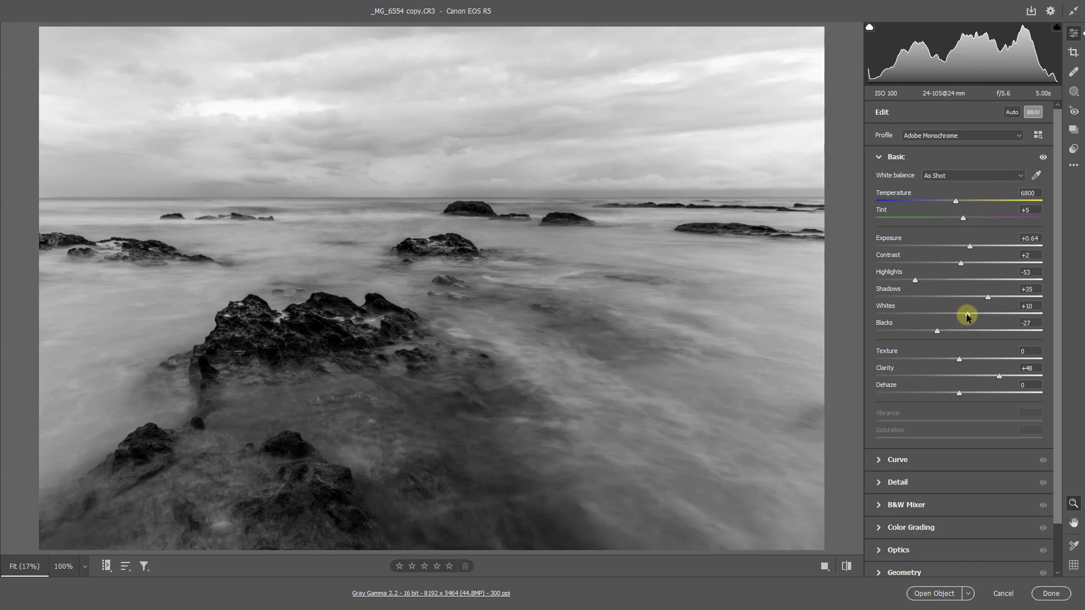
- Set the photo's Whites to +24, using the highlight clipping preview to judge blown areas in the sky
left_click_drag(967, 317, 986, 318)
key("alt")
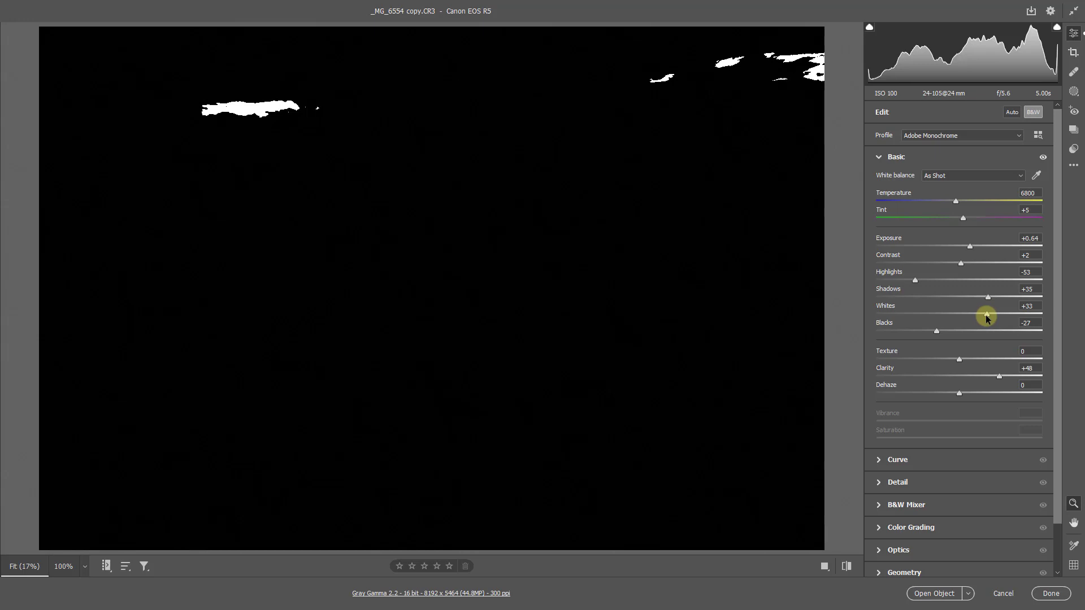
left_click_drag(986, 319, 978, 317)
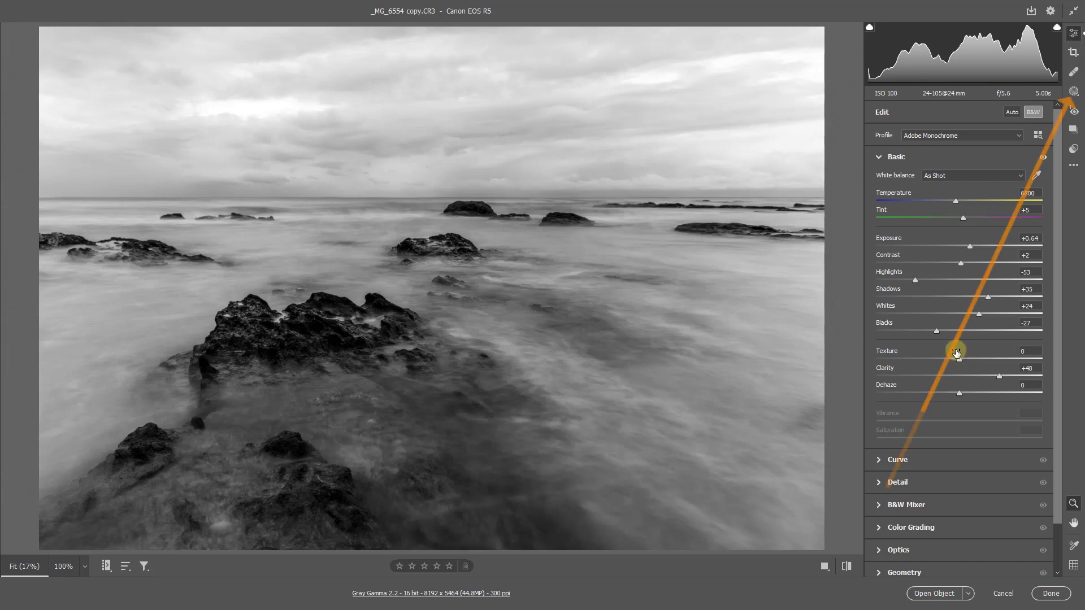
- Add a linear gradient mask fading downward from the middle of the sky to the top of the foreground rocks
left_click(1072, 92)
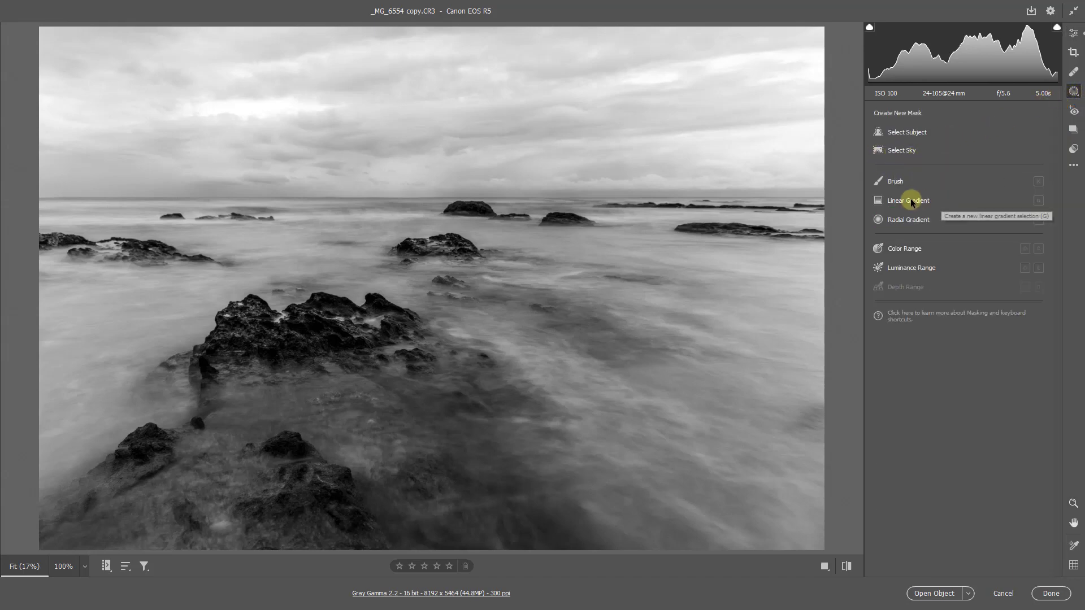
left_click(878, 201)
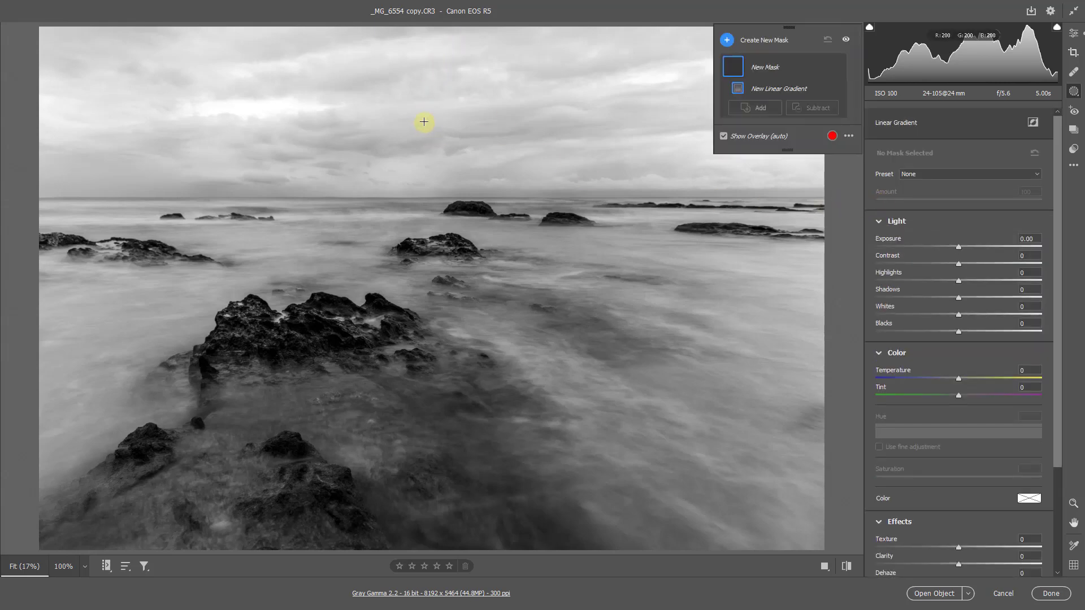
left_click_drag(424, 121, 425, 300)
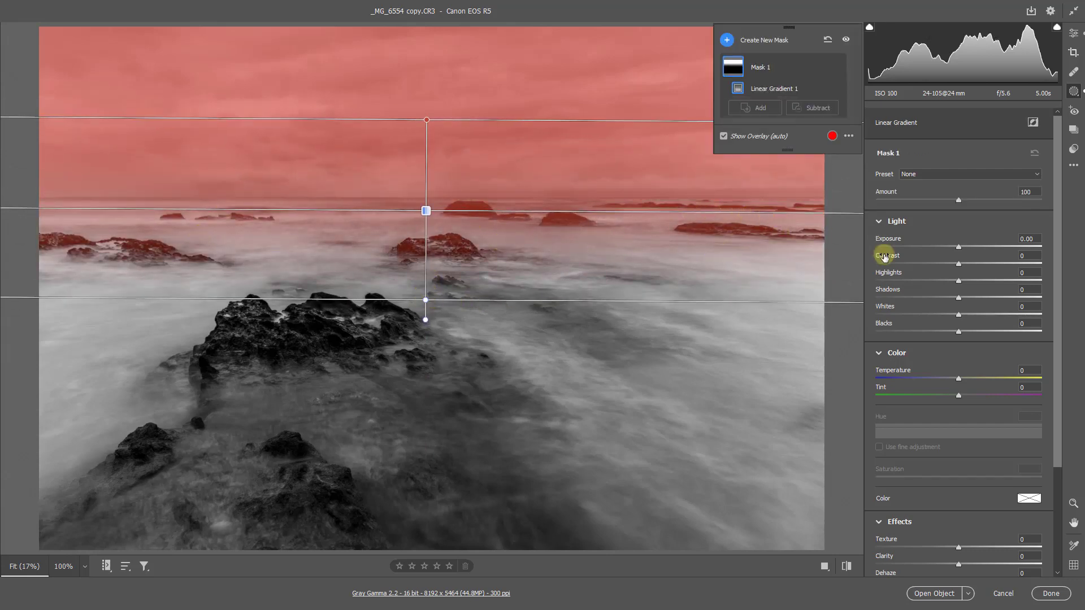
- Set the sky gradient's Highlights to -66, Exposure to -0.55, Blacks to -26 and Whites to +27
left_click(903, 280)
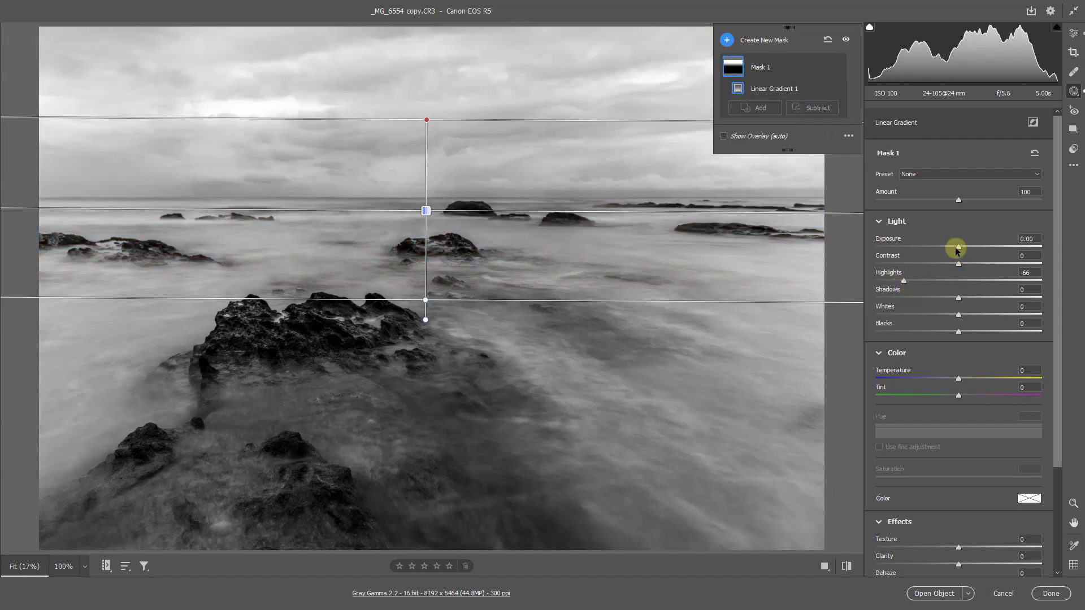
left_click_drag(958, 247, 945, 246)
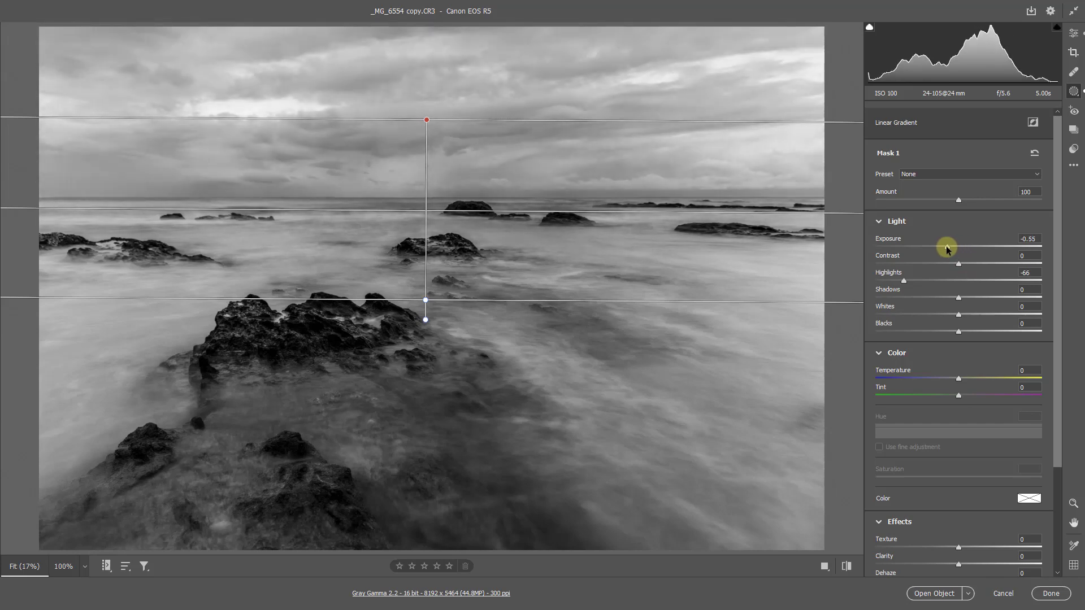
left_click(936, 335)
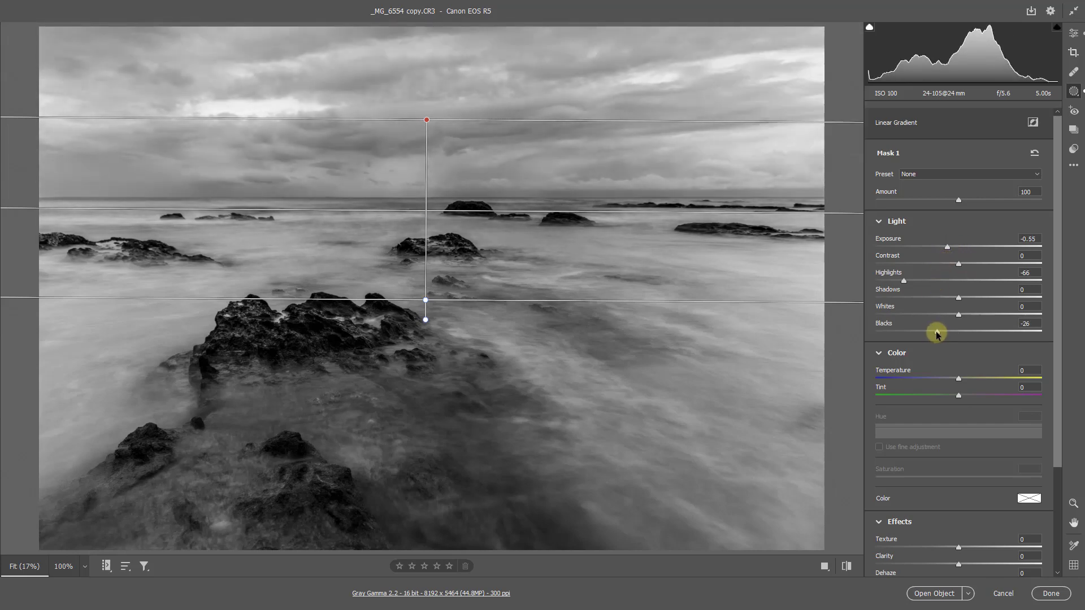
left_click(979, 315)
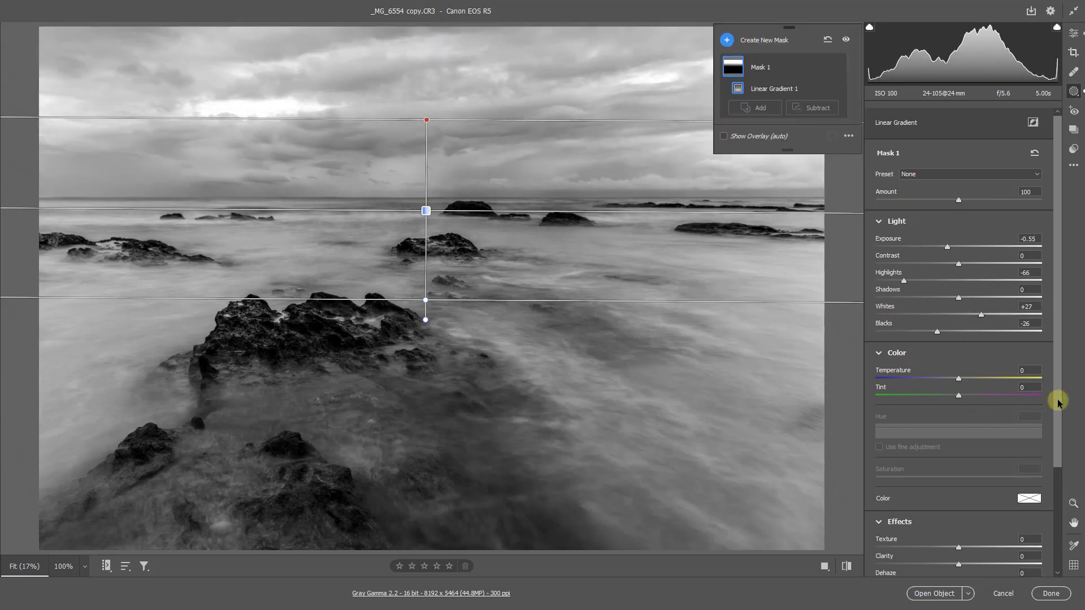
- Set the sky gradient's Clarity to +42 and Dehaze to +15
left_click_drag(1058, 401, 992, 465)
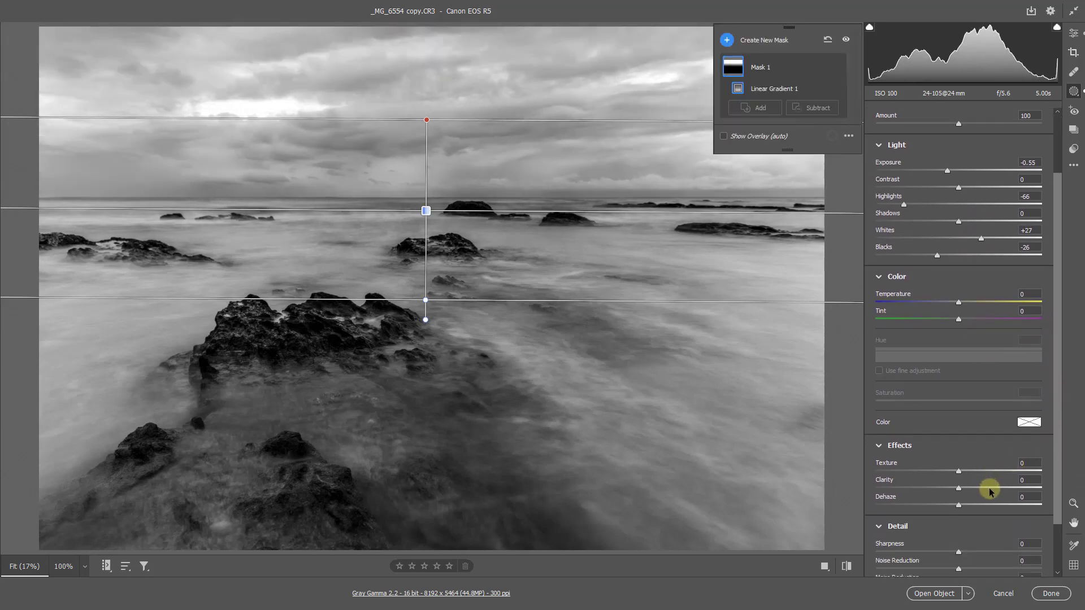
left_click(993, 488)
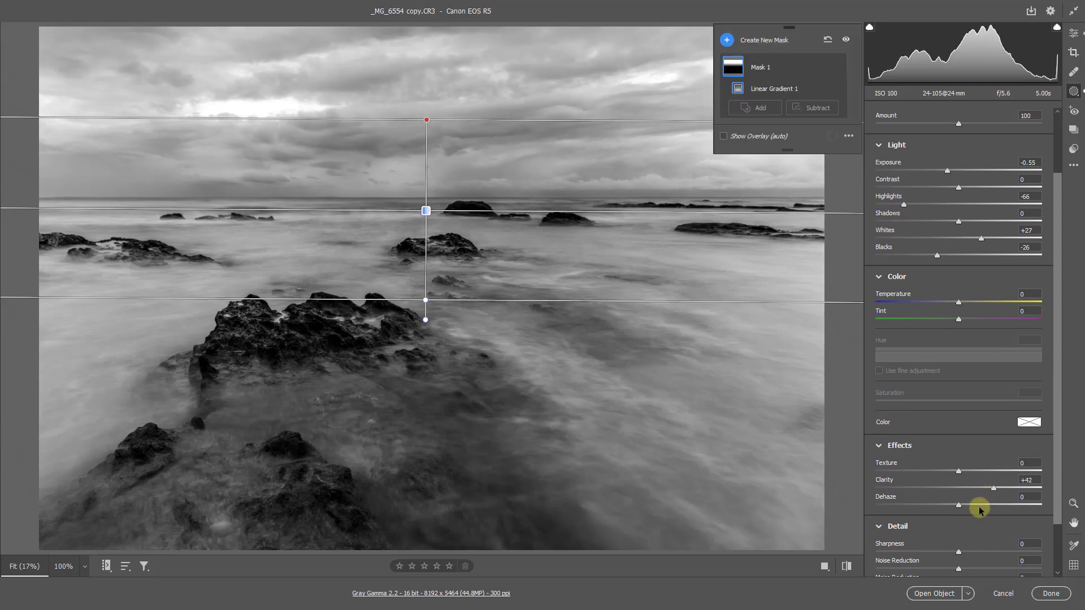
left_click(971, 504)
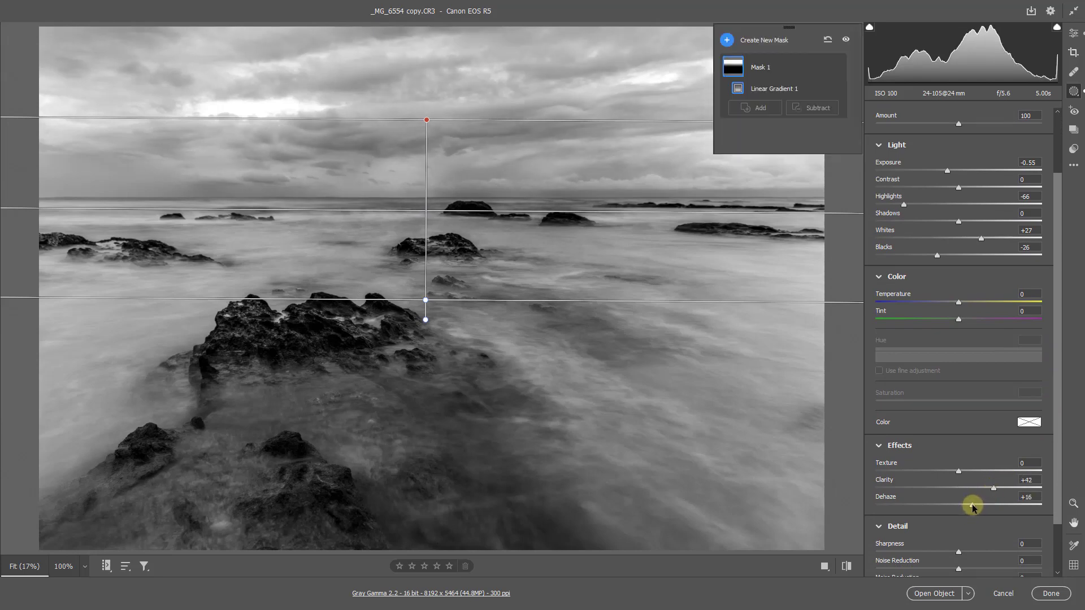
left_click(969, 505)
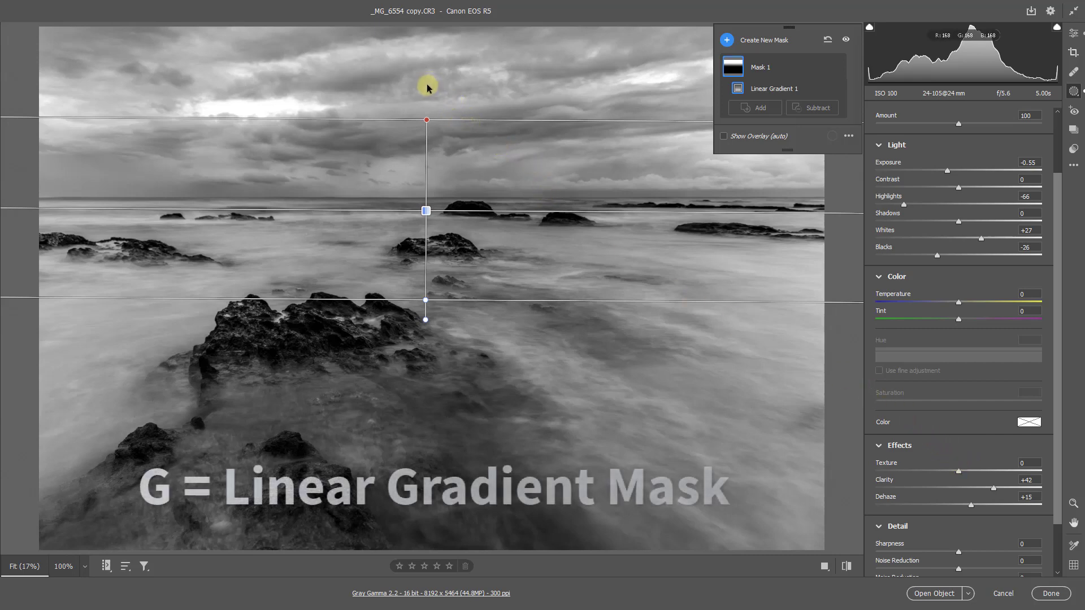
- Add a second linear gradient mask over the upper sky with Exposure -1.10, Whites +10 and Blacks -16
key("g")
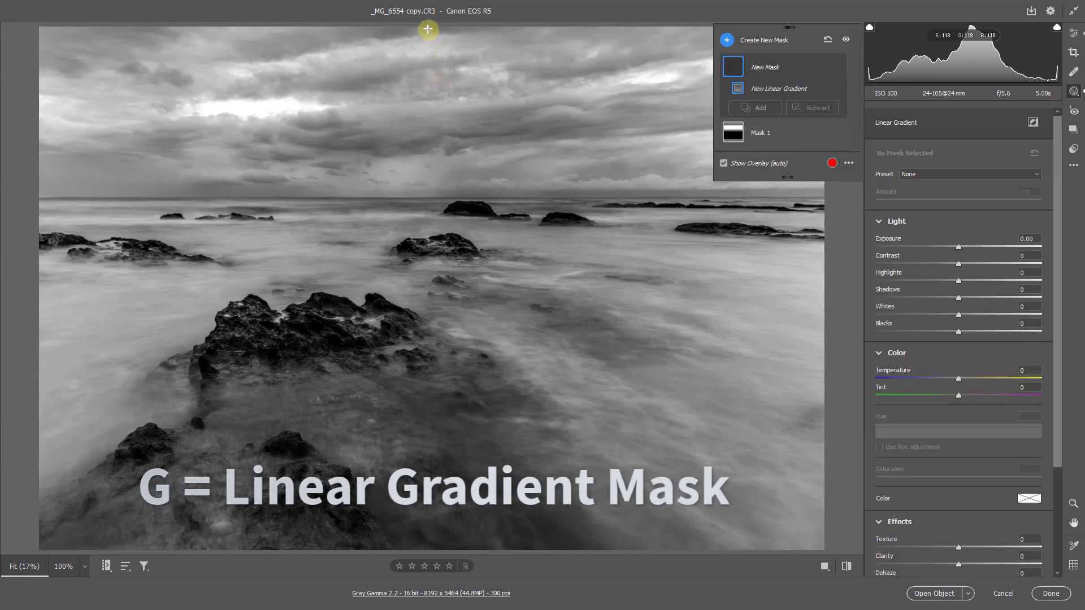
left_click_drag(427, 29, 426, 141)
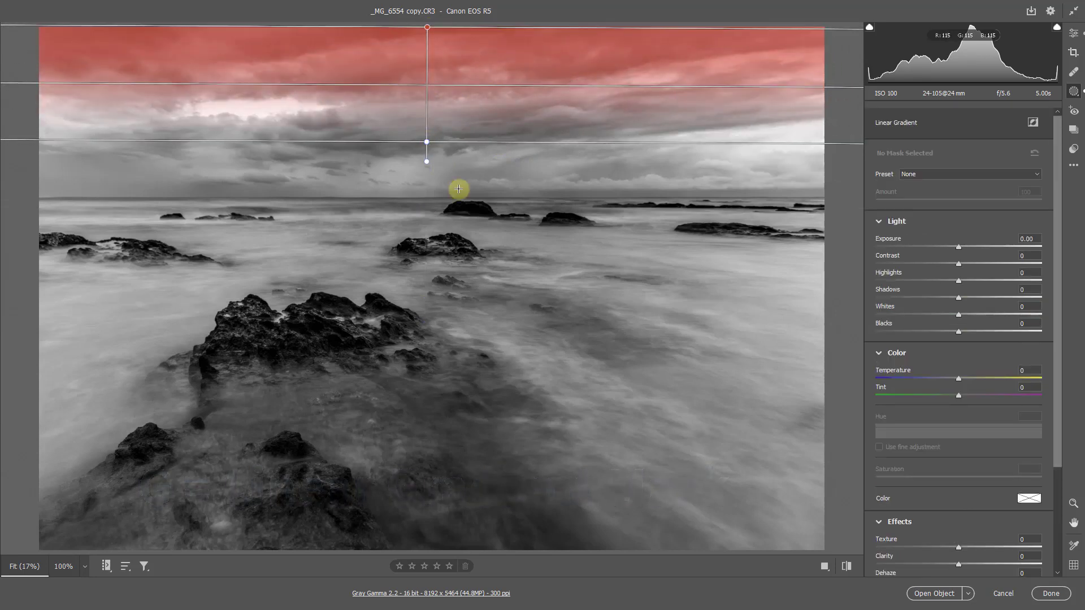
left_click_drag(956, 246, 945, 249)
mouse_move(958, 331)
left_mouse_down()
mouse_move(943, 335)
mouse_move(966, 314)
left_mouse_up()
left_click_drag(945, 247, 935, 247)
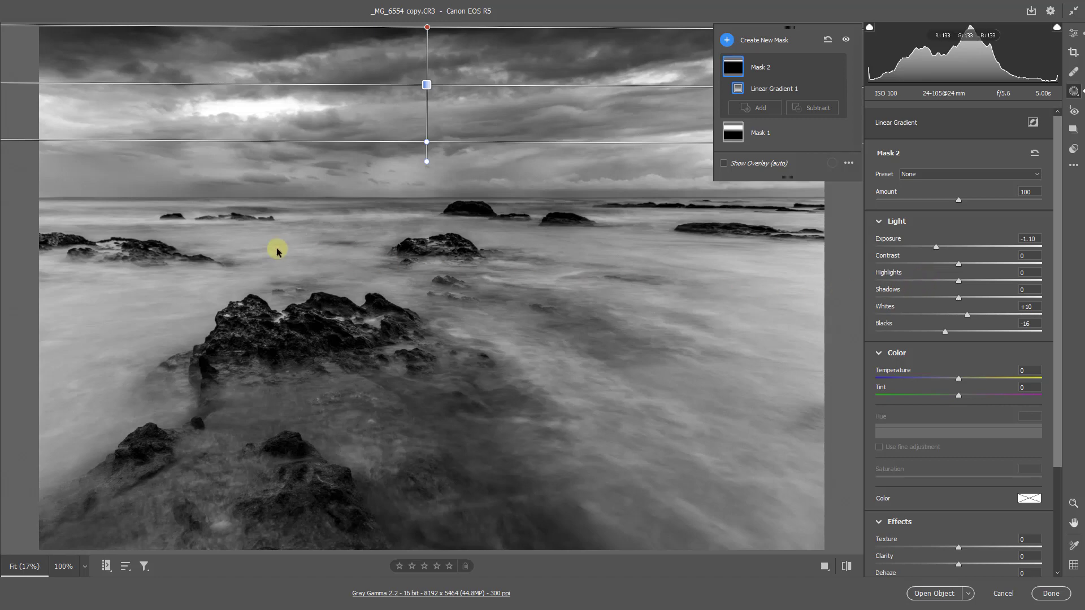
- Add a linear gradient mask from the photo's left edge past its middle with Exposure -0.35, Whites +19 and Blacks -12
key("g")
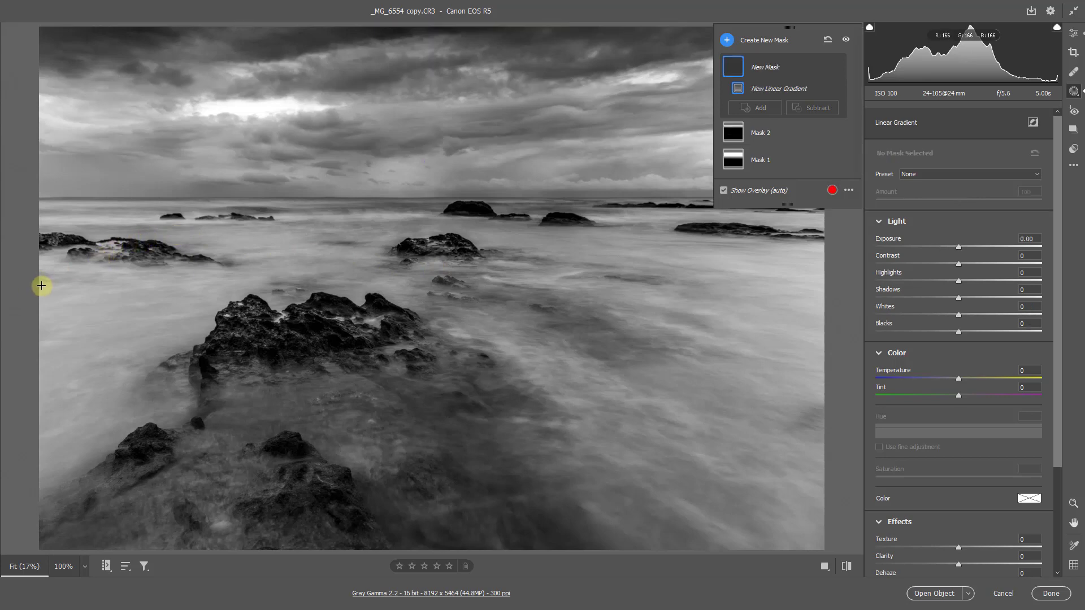
mouse_move(42, 286)
left_mouse_down()
mouse_move(361, 296)
mouse_move(524, 284)
mouse_move(501, 287)
left_mouse_up()
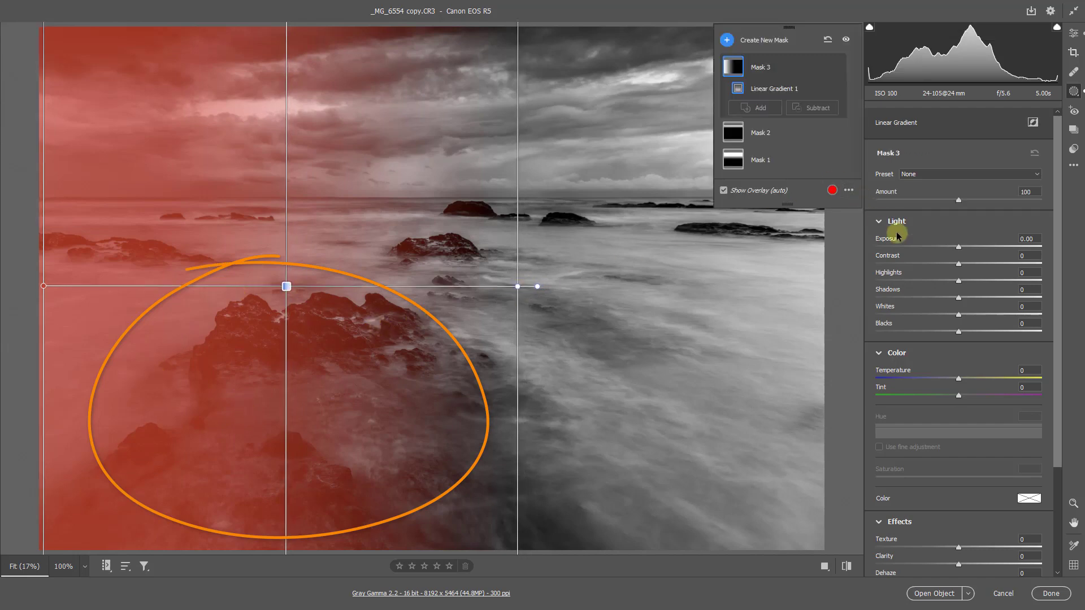
left_click_drag(958, 247, 949, 247)
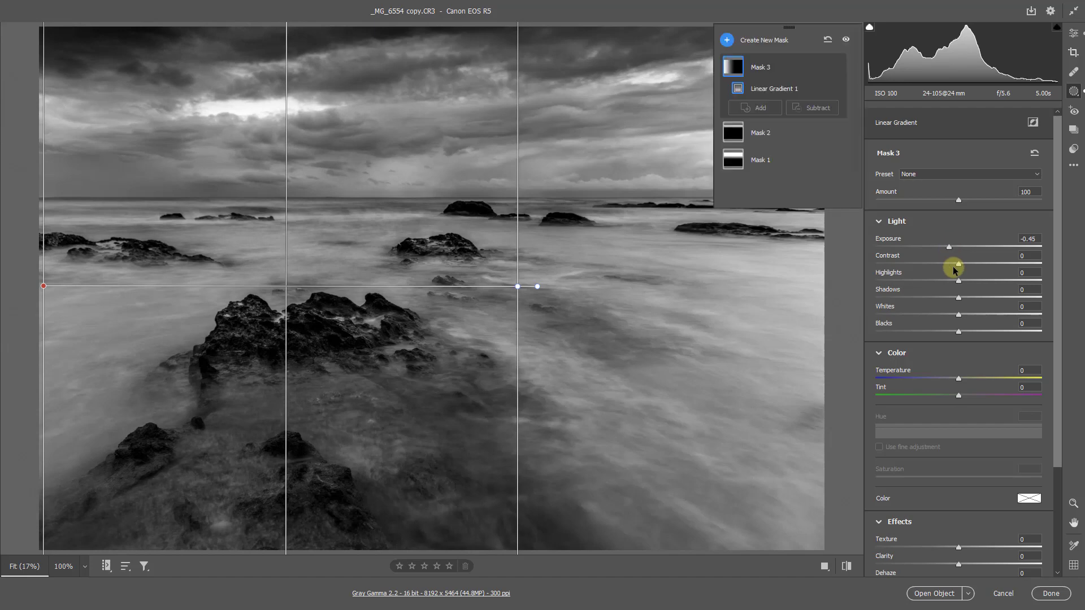
left_click(947, 333)
left_click(974, 315)
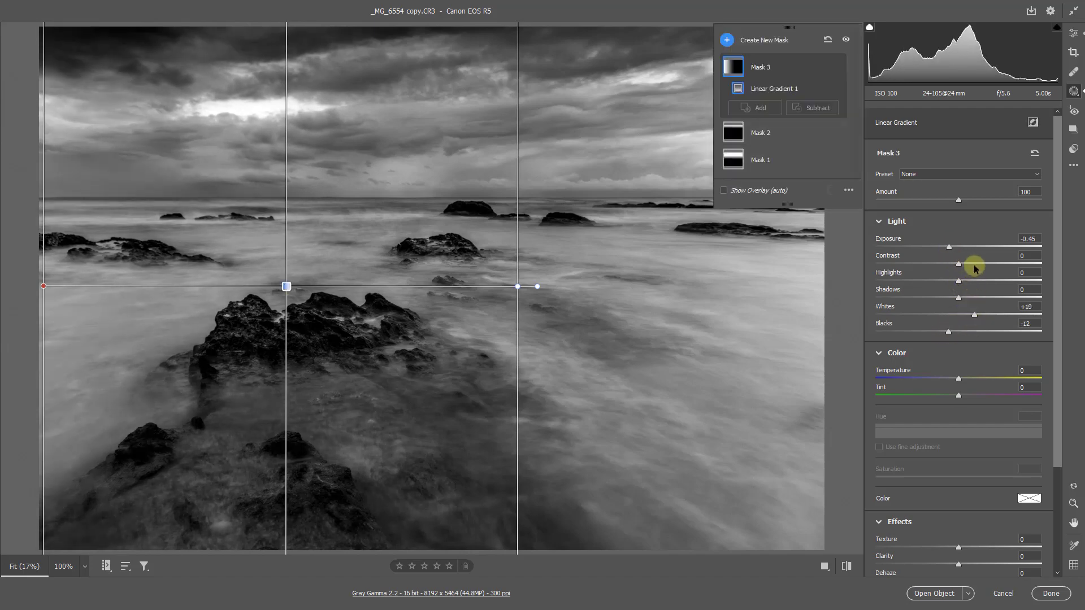
left_click_drag(949, 246, 953, 247)
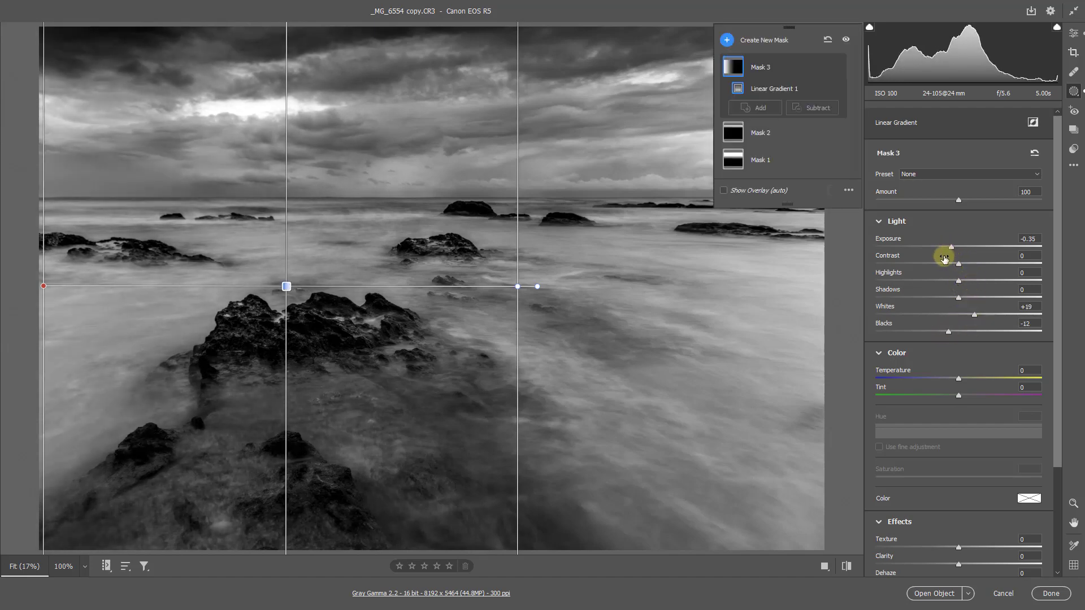
- Subtract the lower foreground rocks from the left-side gradient with a brush at Flow 23, check the overlay and fine-tune the mask's Exposure
left_click(816, 109)
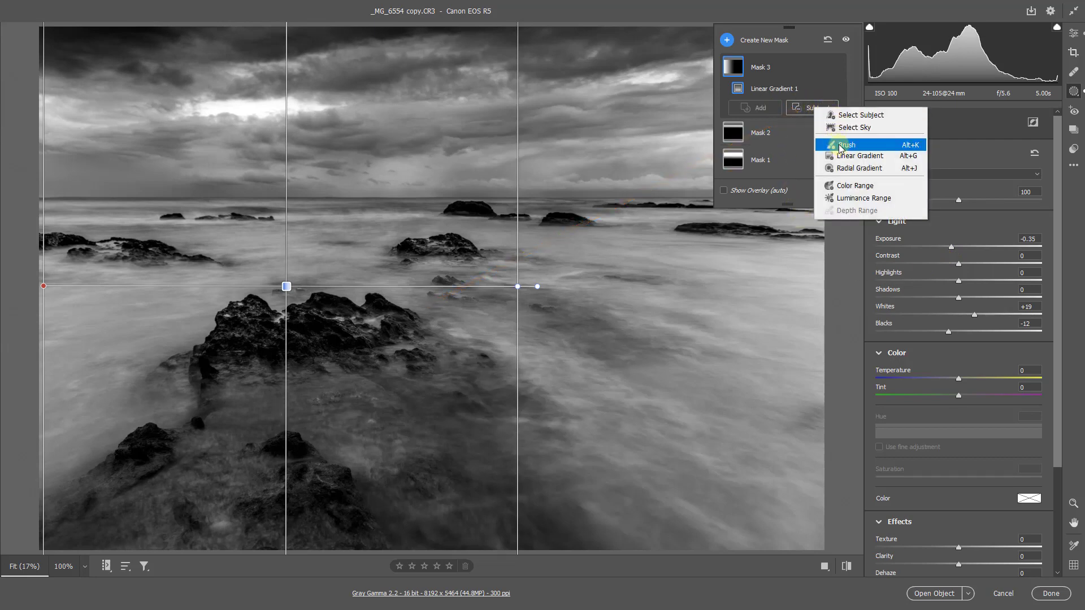
left_click(840, 145)
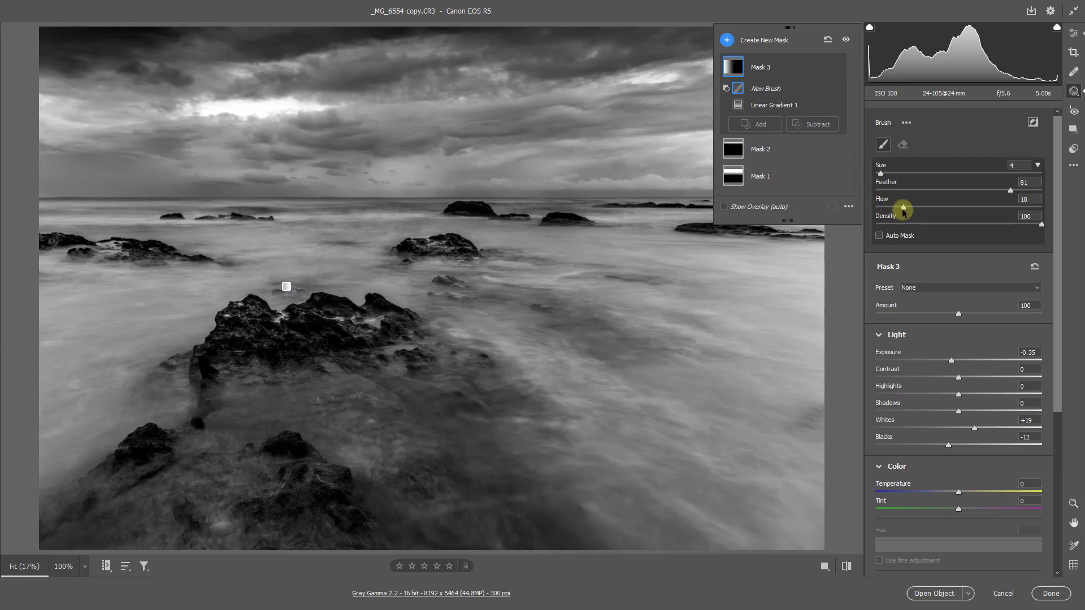
left_click_drag(904, 209, 912, 208)
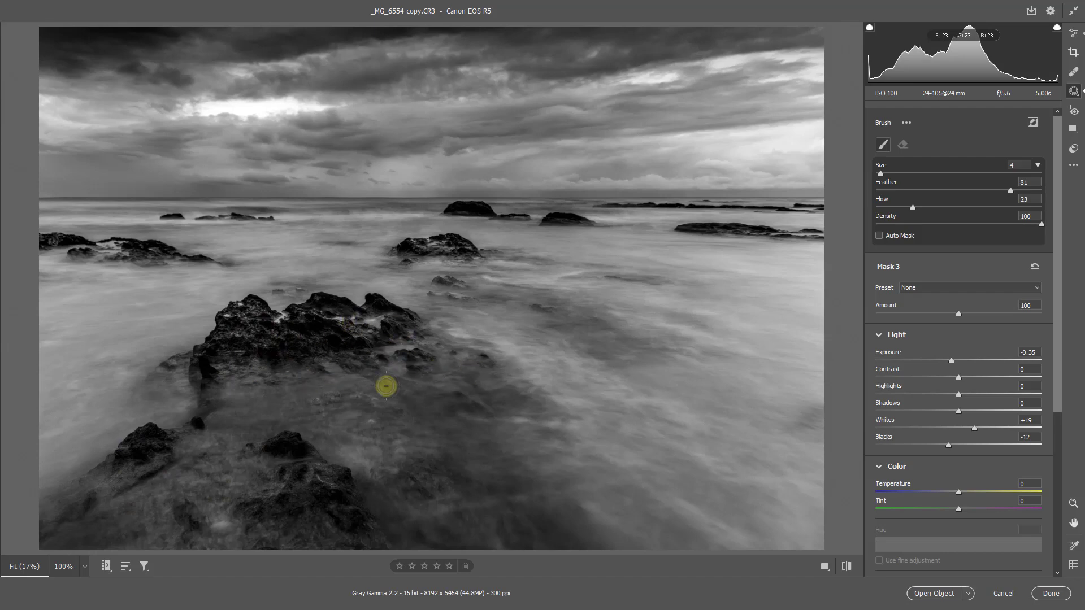
mouse_move(406, 480)
left_mouse_down()
mouse_move(308, 476)
mouse_move(401, 525)
mouse_move(304, 447)
left_mouse_up()
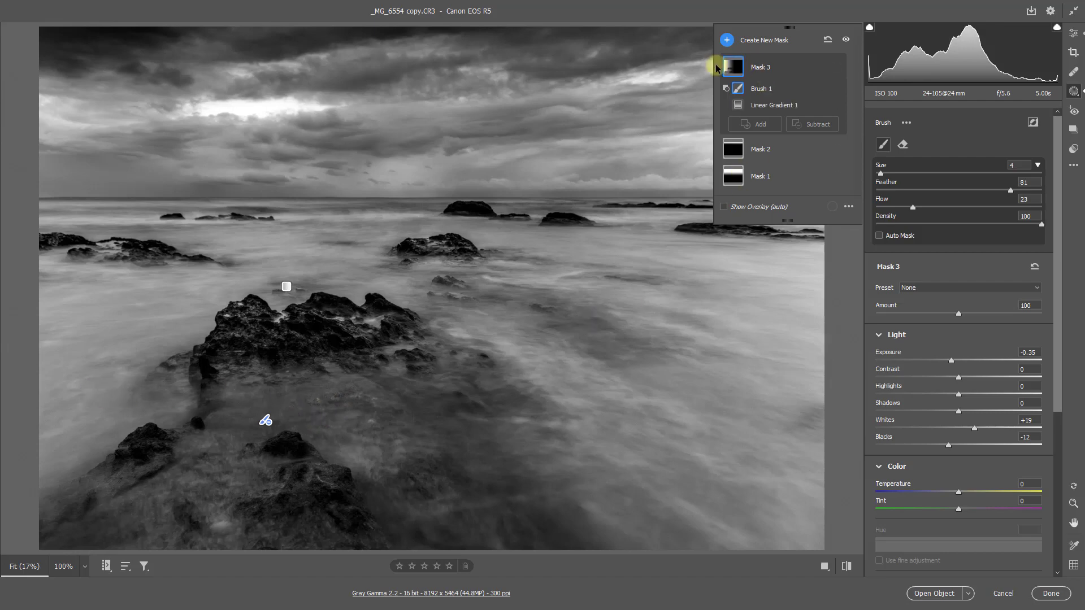
mouse_move(732, 71)
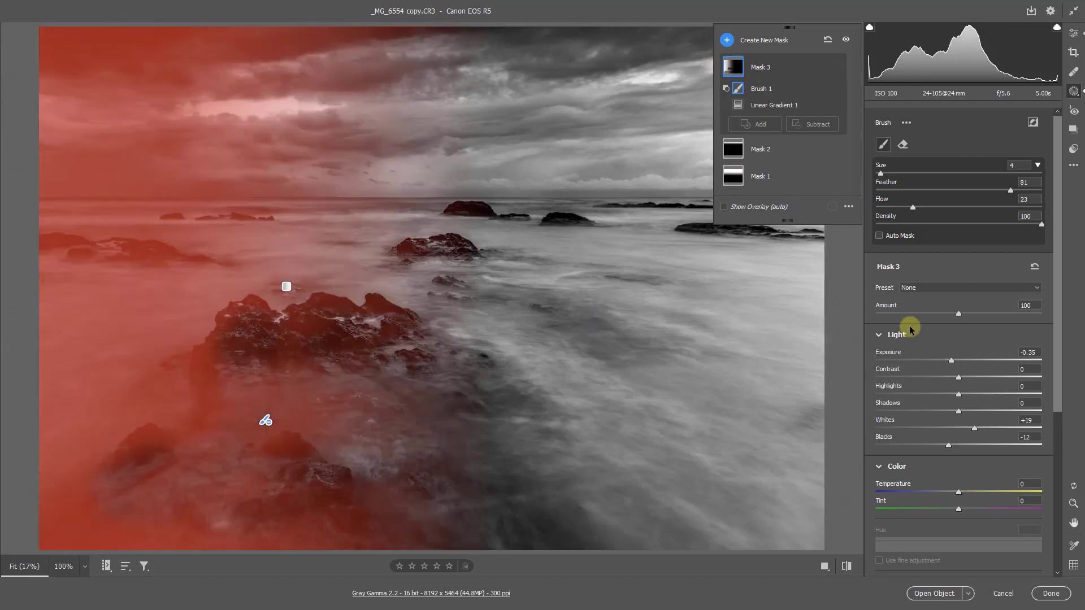
left_click_drag(951, 360, 950, 360)
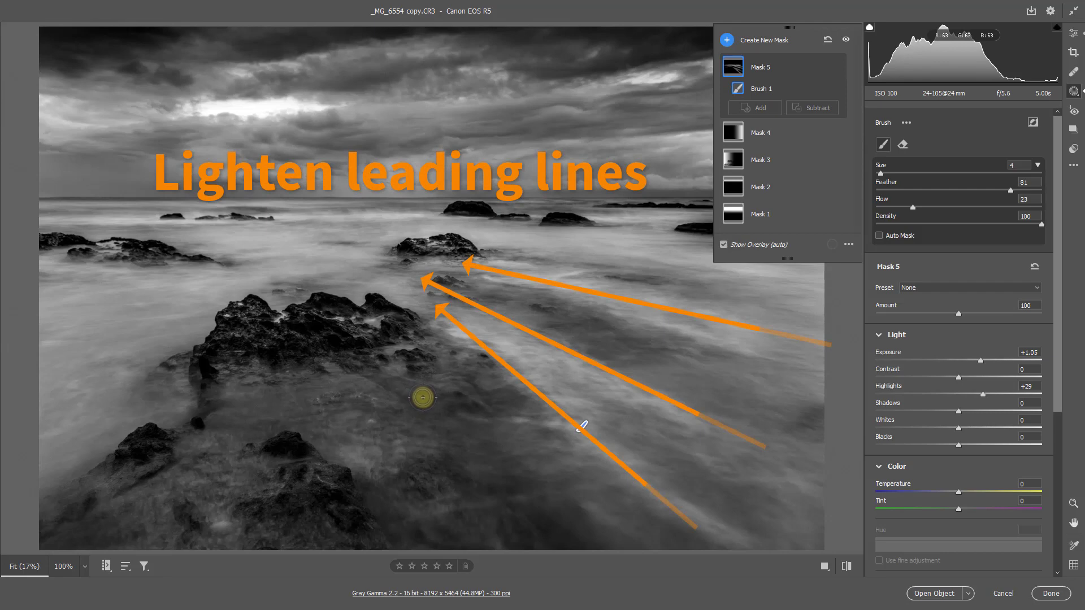
- Add a radial gradient mask centred on the photo and stretched to its full frame
key("o")
key("shift+j")
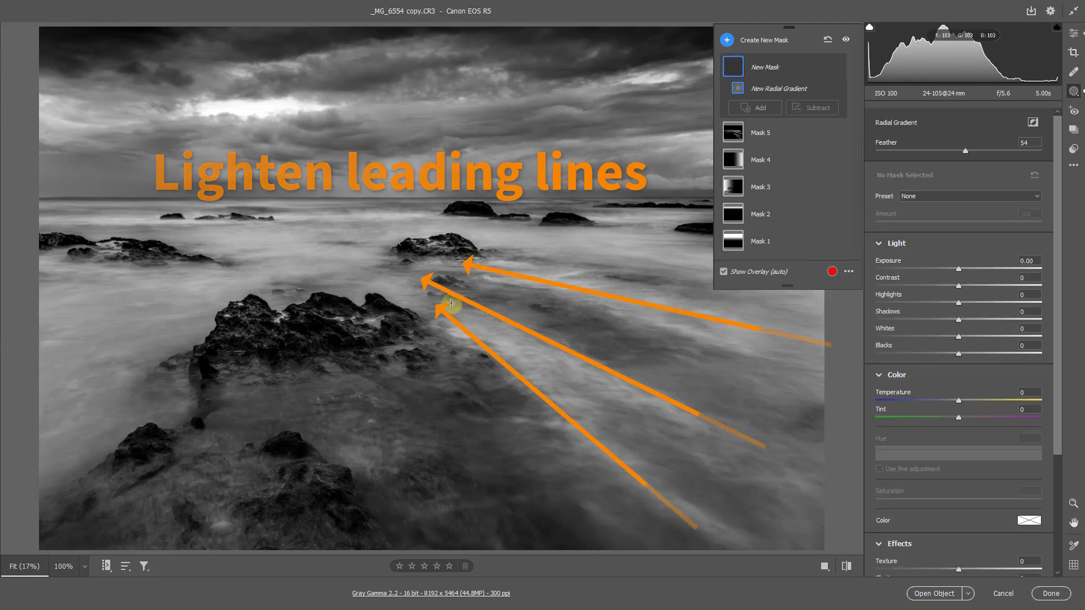
double_click(427, 275)
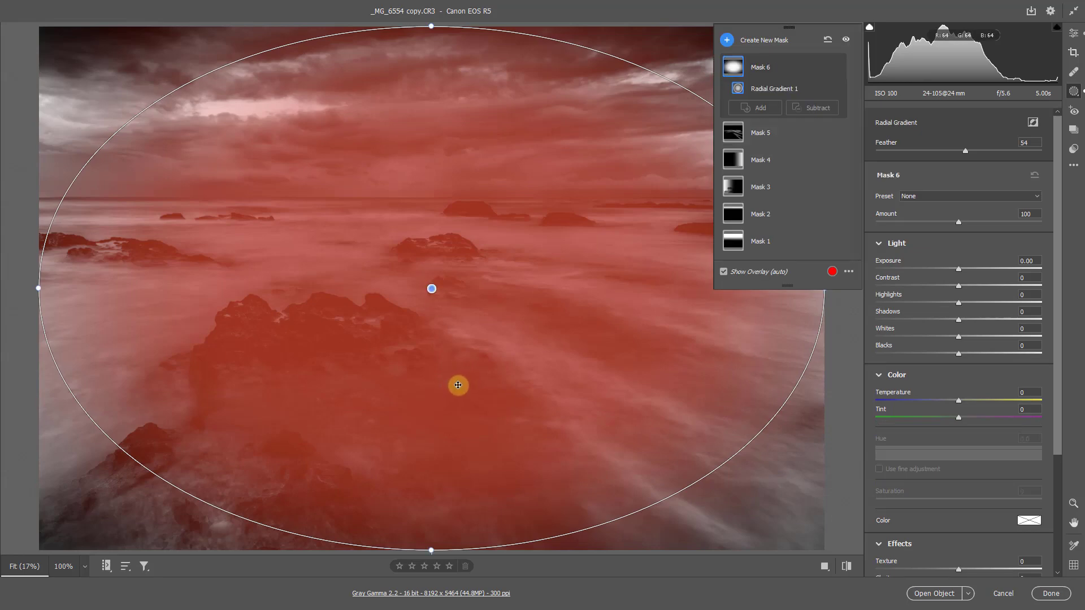
- Invert the centred radial gradient so it covers the photo's edges and corners, and slightly lower the mask's Exposure
key("apostrophe")
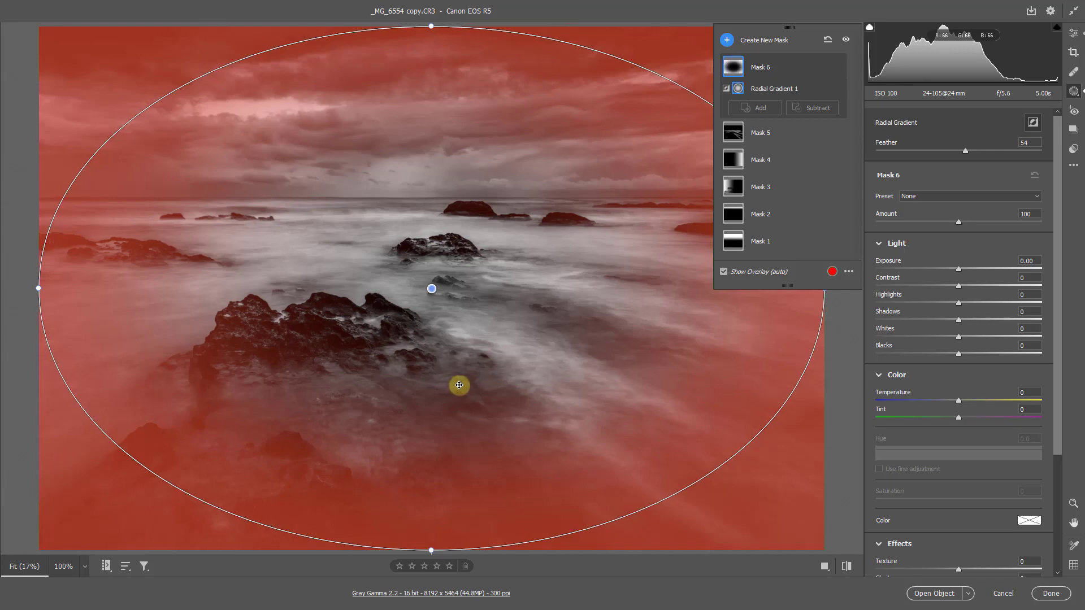
left_click_drag(958, 269, 951, 271)
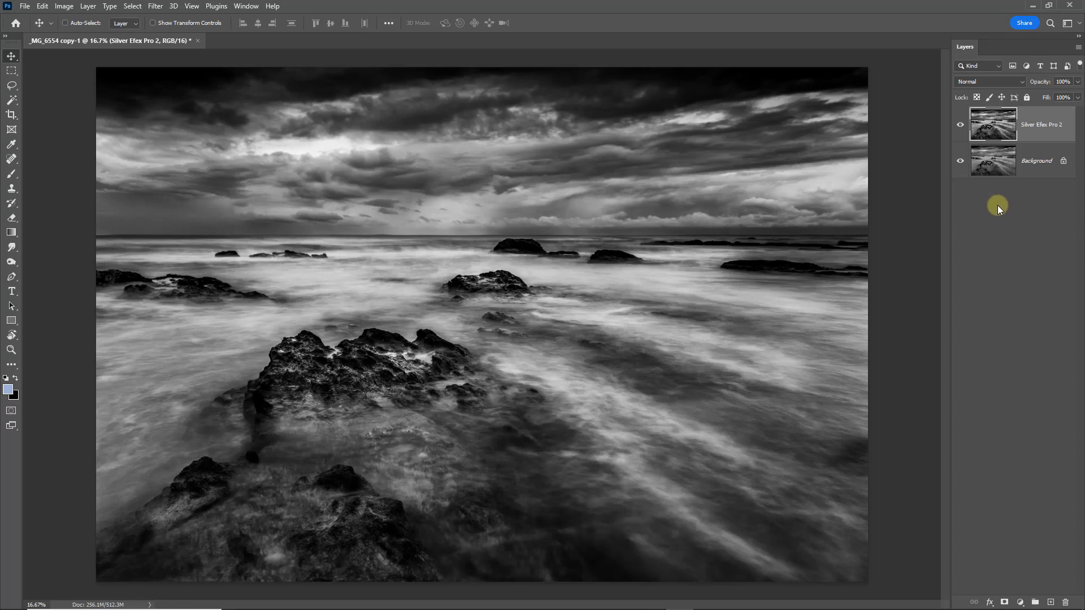
- Compare the photo with and without the Silver Efex Pro 2 layer, and try the layer's opacity at 65% before restoring 100%
left_click(960, 125)
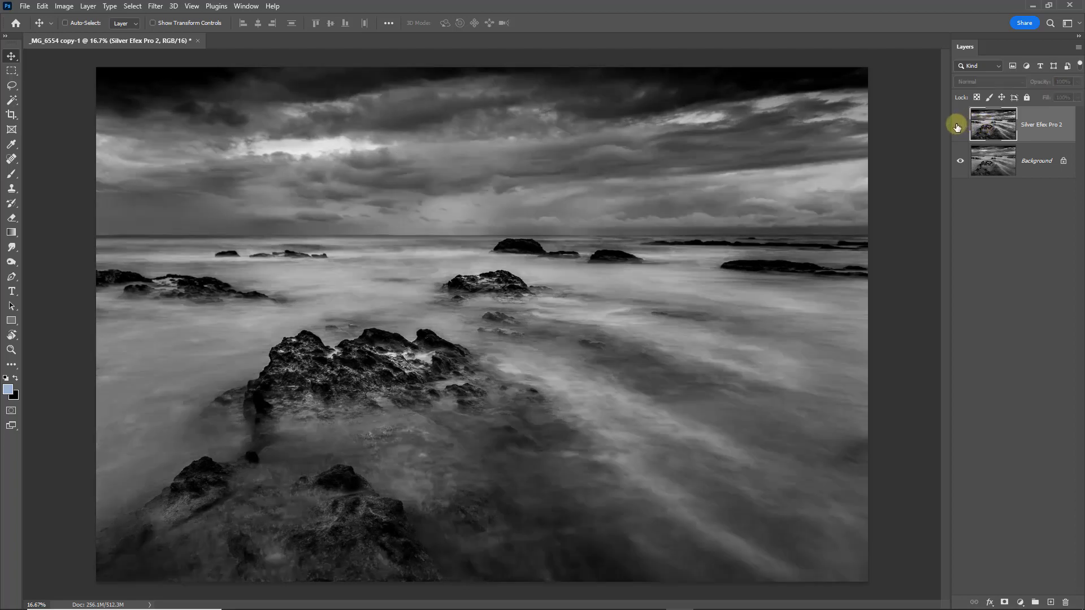
left_click(960, 124)
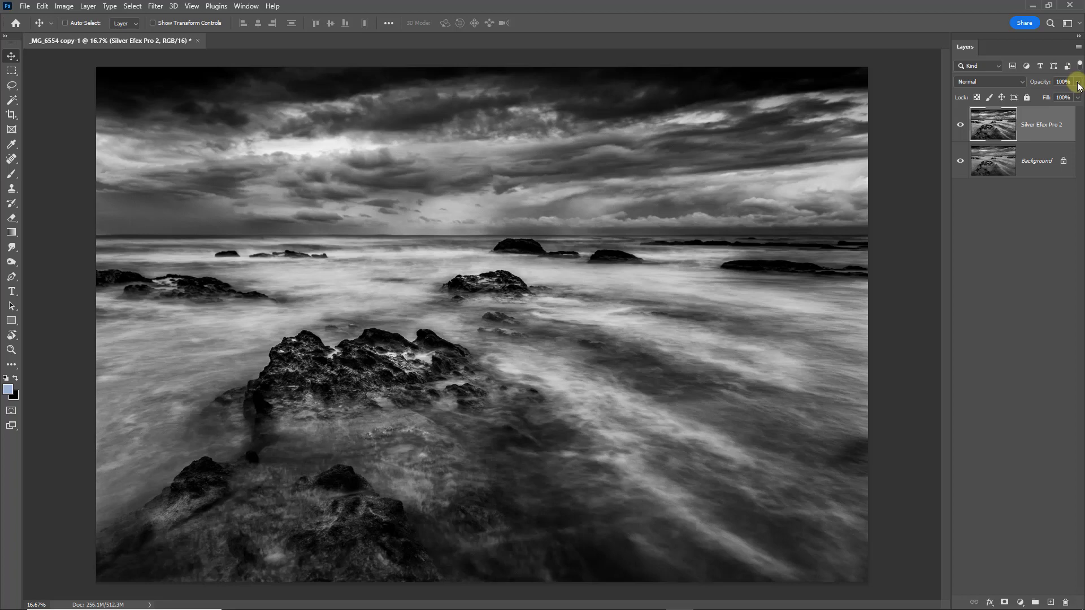
left_click_drag(1079, 86, 1061, 99)
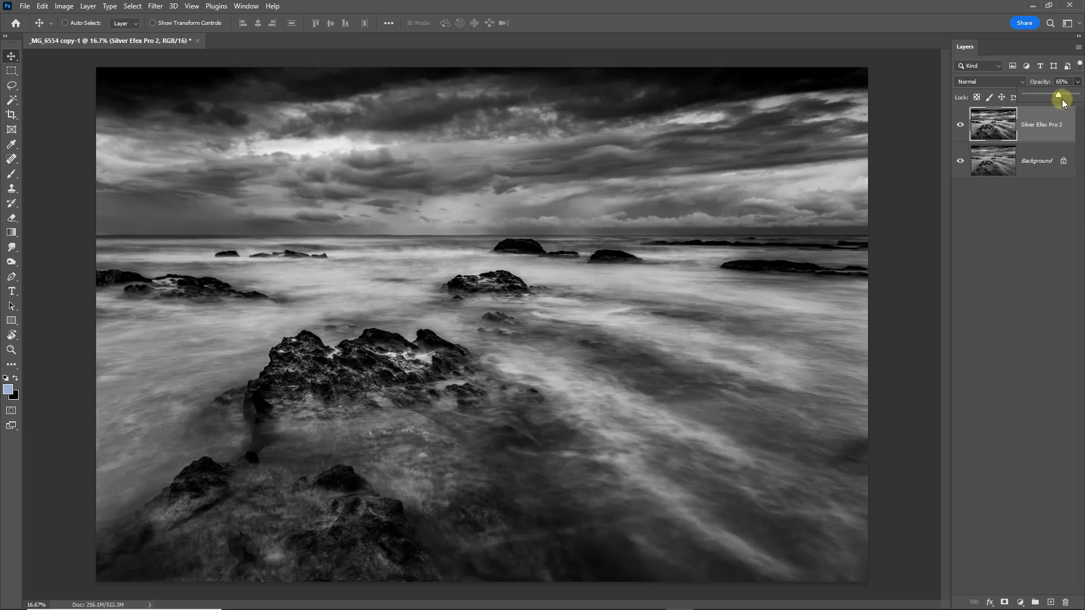
left_click_drag(1058, 95, 1080, 95)
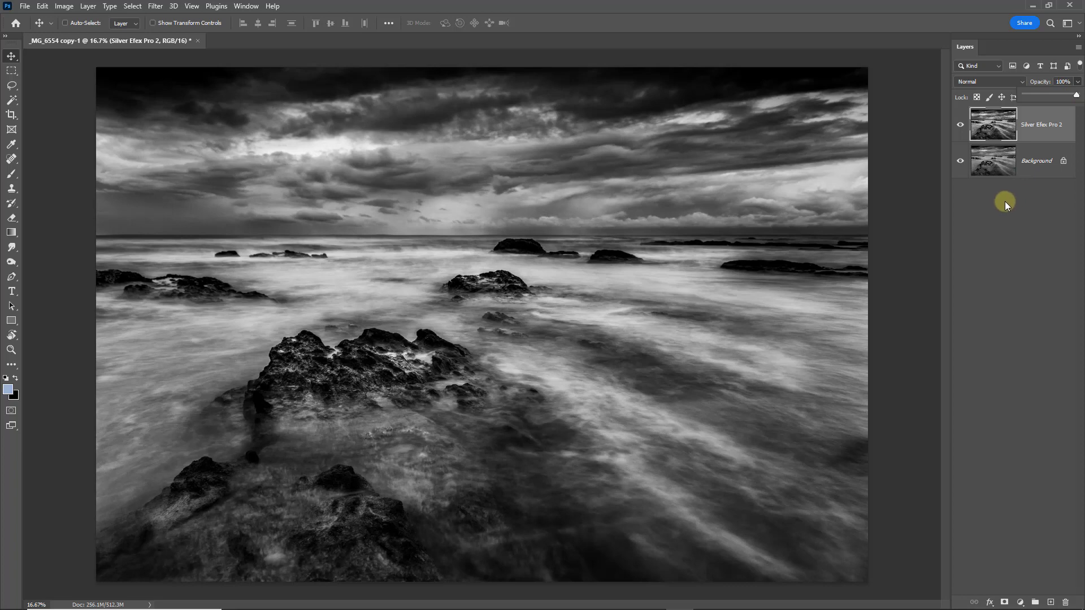